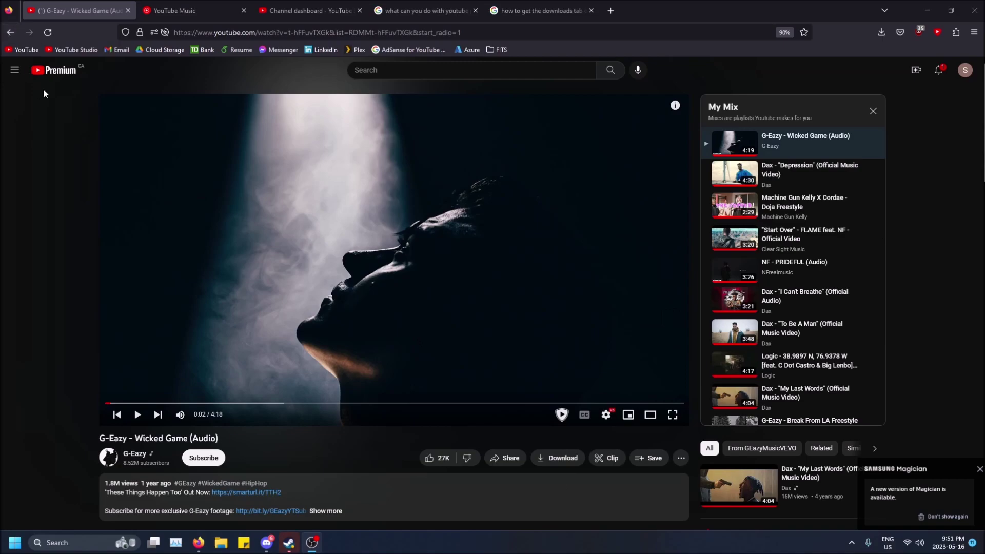
Look through the account menu and navigation list, then return to the Wicked Game video
{"action": "left_click", "coordinate": [964, 78]}
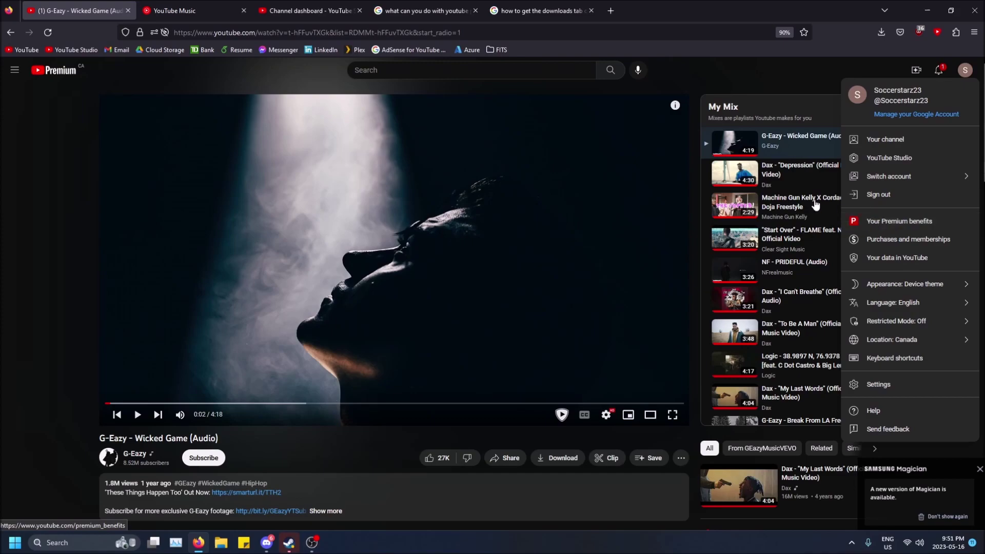
{"action": "left_click", "coordinate": [16, 70]}
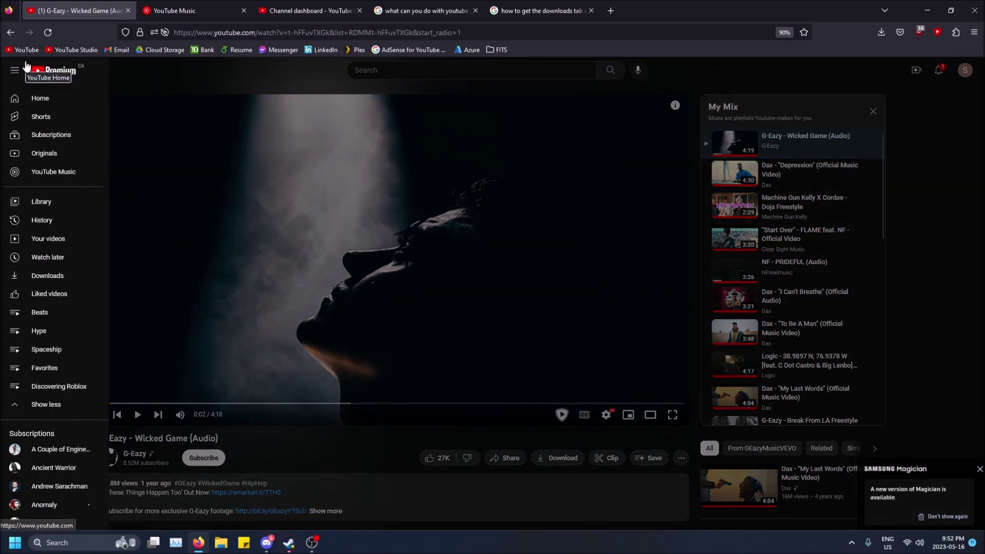
{"action": "scroll", "coordinate": [81, 133], "scroll_direction": "down", "scroll_amount": 5}
{"action": "scroll", "coordinate": [83, 141], "scroll_direction": "down", "scroll_amount": 3}
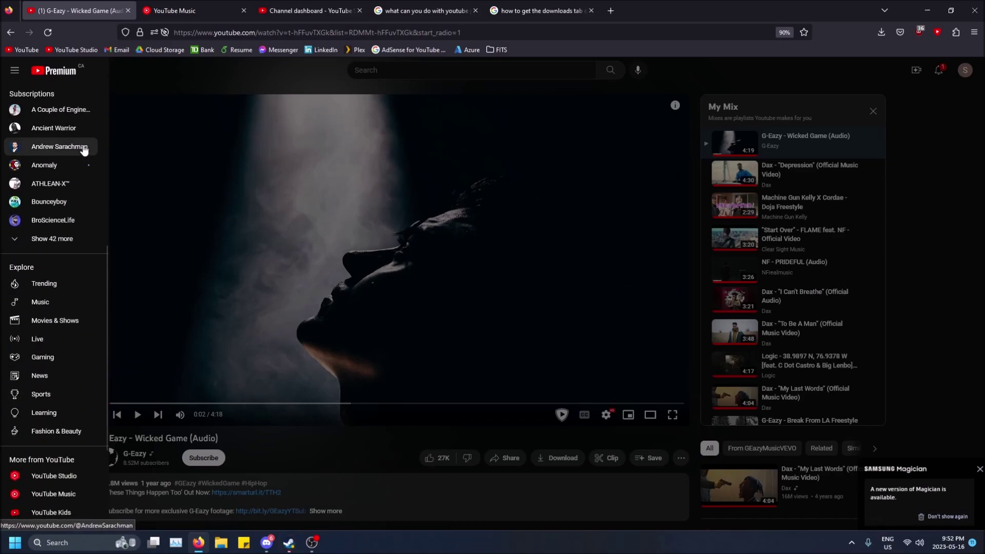
{"action": "scroll", "coordinate": [85, 149], "scroll_direction": "down", "scroll_amount": 2}
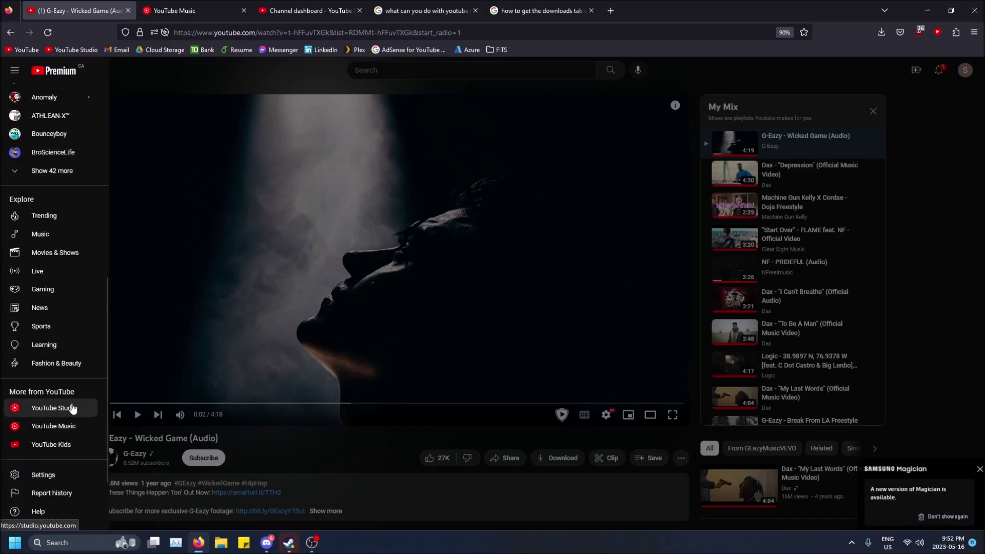
{"action": "left_click", "coordinate": [355, 450]}
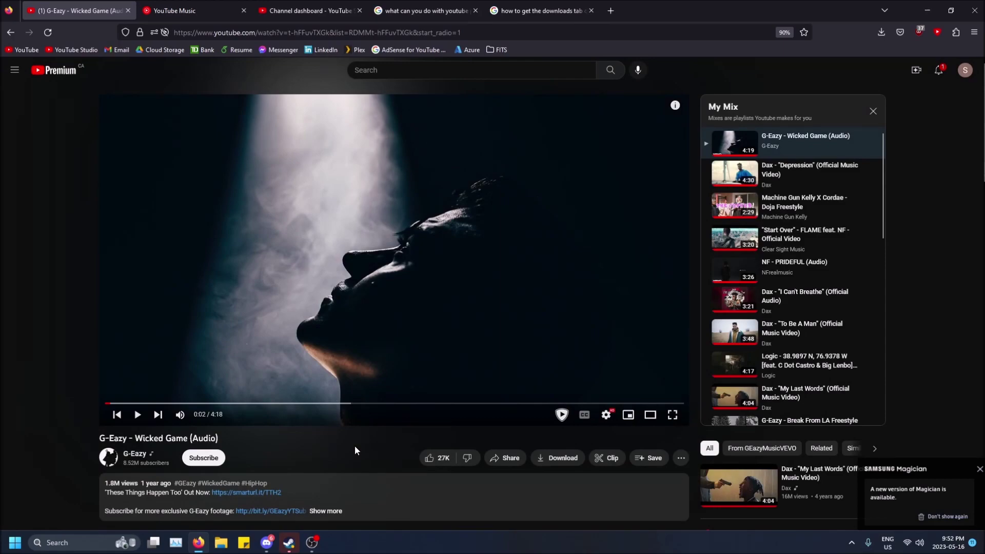
{"action": "scroll", "coordinate": [365, 442], "scroll_direction": "down", "scroll_amount": 2}
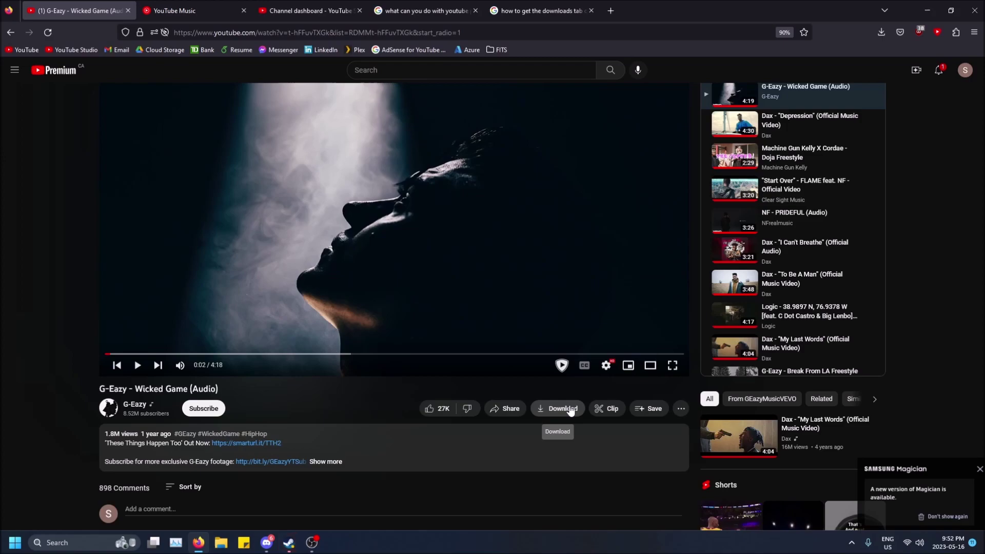
Download G-Eazy's Wicked Game (Audio) and check Firefox's downloads panel twice
{"action": "left_click", "coordinate": [571, 411]}
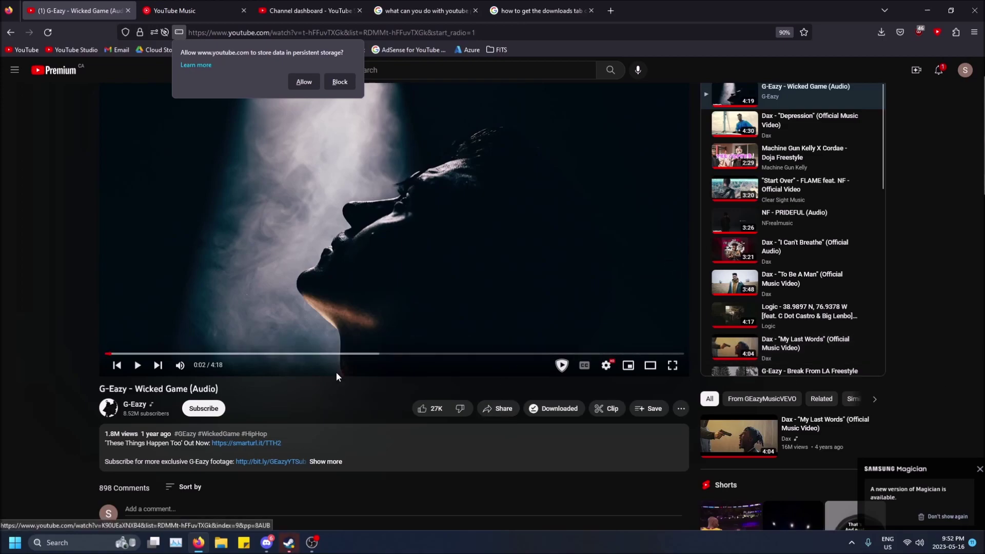
{"action": "scroll", "coordinate": [336, 372], "scroll_direction": "down", "scroll_amount": 2}
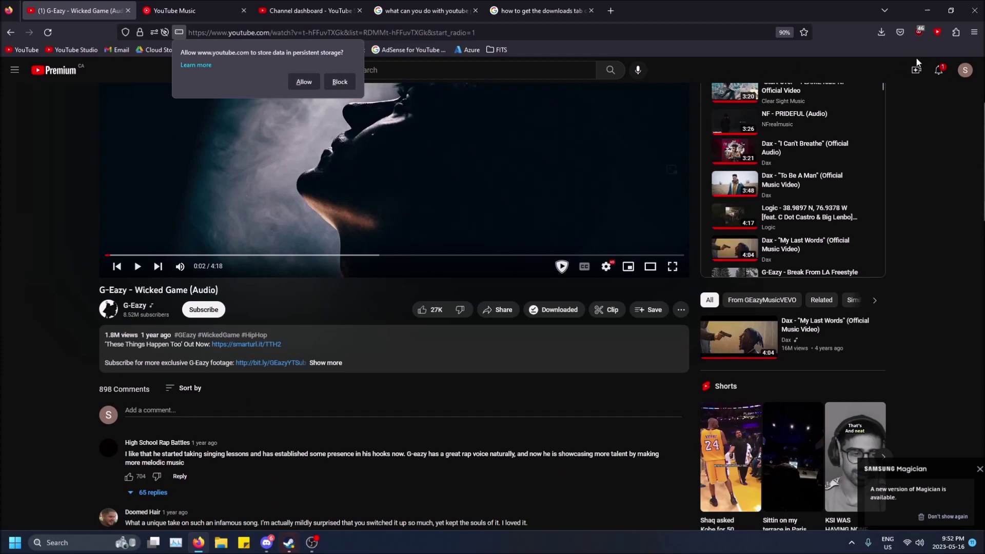
{"action": "left_click", "coordinate": [881, 32]}
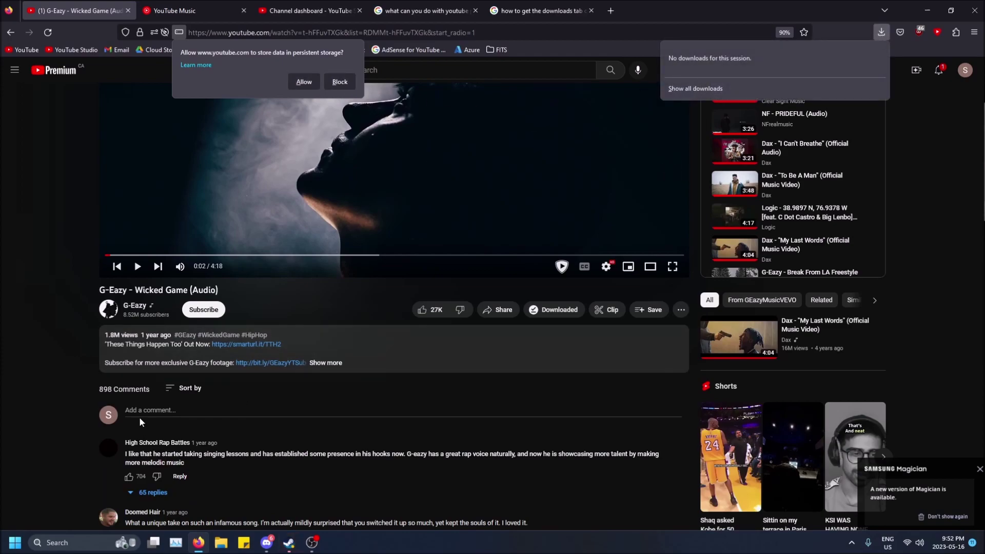
{"action": "left_click", "coordinate": [45, 355]}
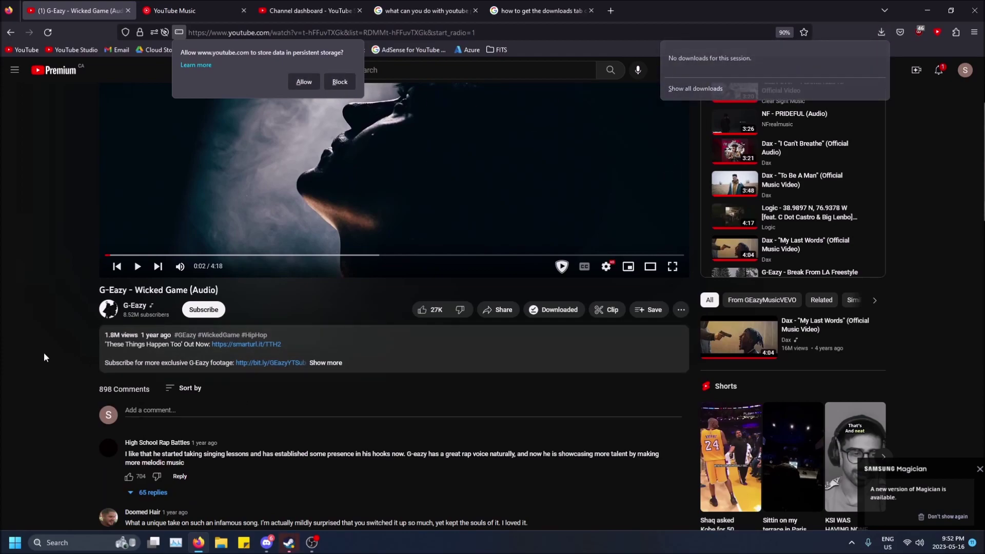
{"action": "left_click", "coordinate": [881, 32]}
{"action": "left_click", "coordinate": [916, 254]}
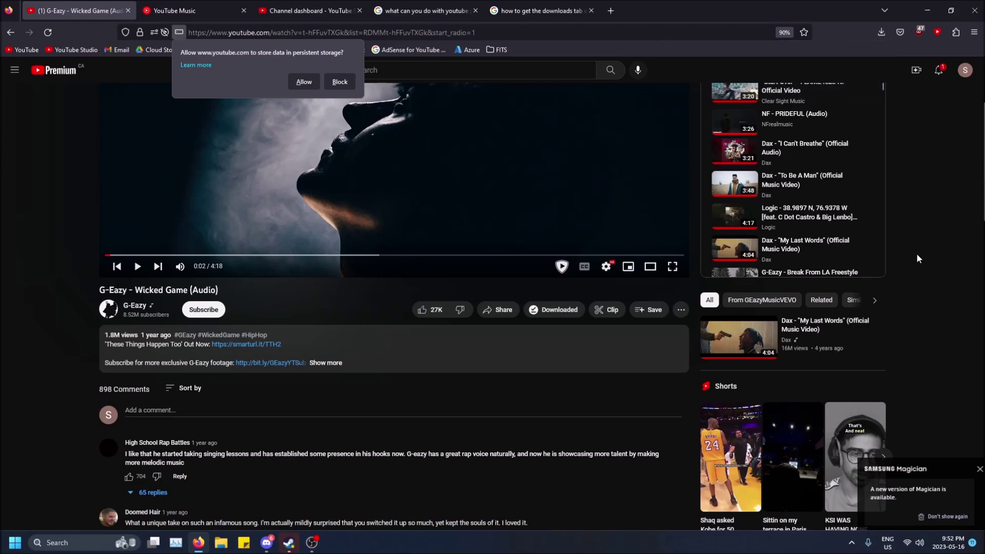
{"action": "scroll", "coordinate": [71, 202], "scroll_direction": "up", "scroll_amount": 3}
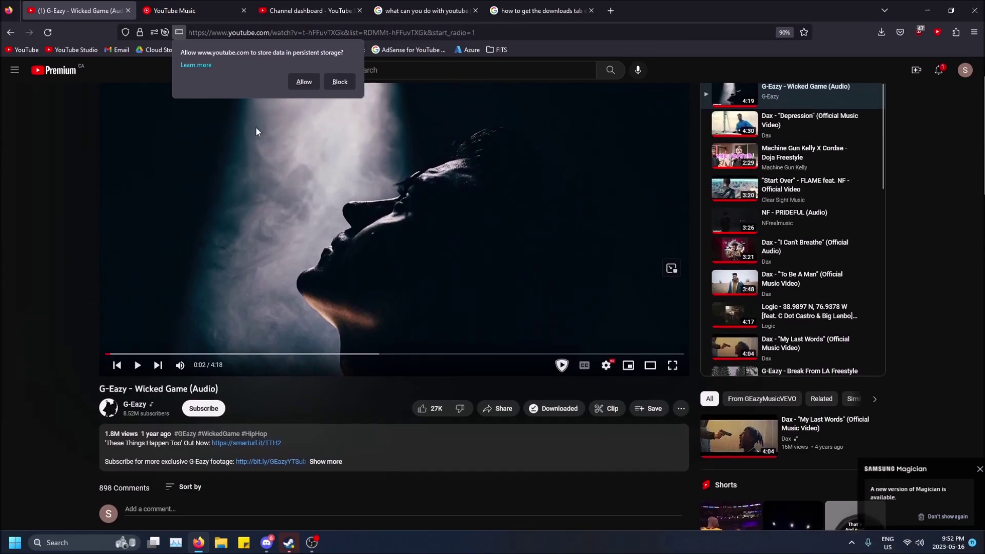
Block the storage request, then play and download Dax's 'I Can't Breathe' from the mix
{"action": "left_click", "coordinate": [340, 82]}
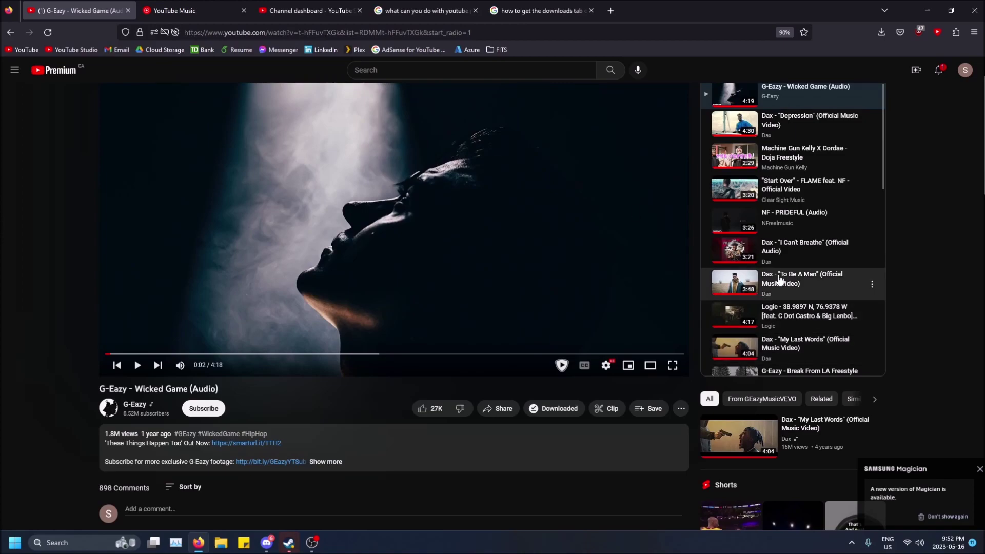
{"action": "left_click", "coordinate": [817, 251]}
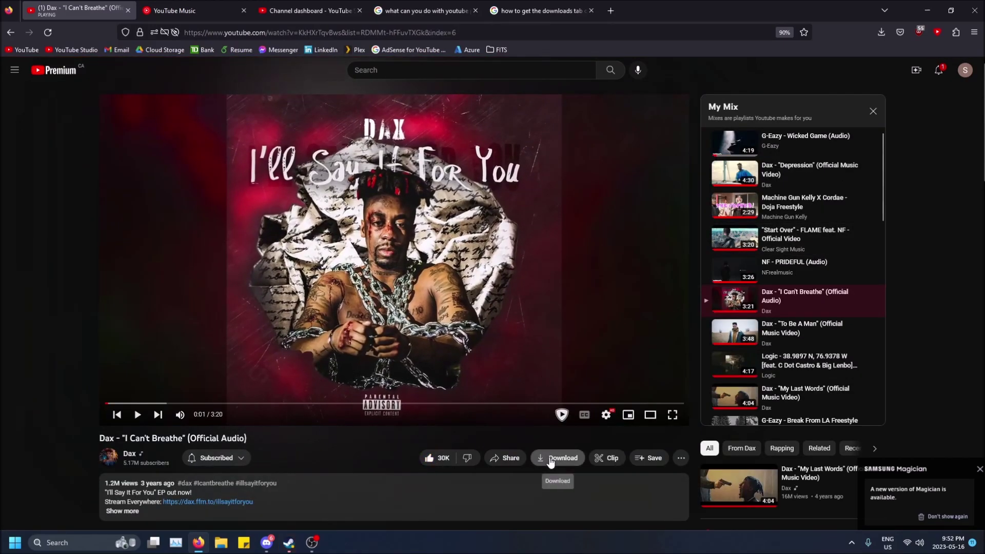
{"action": "left_click", "coordinate": [552, 458]}
{"action": "scroll", "coordinate": [788, 429], "scroll_direction": "down", "scroll_amount": 3}
{"action": "scroll", "coordinate": [789, 429], "scroll_direction": "down", "scroll_amount": 5}
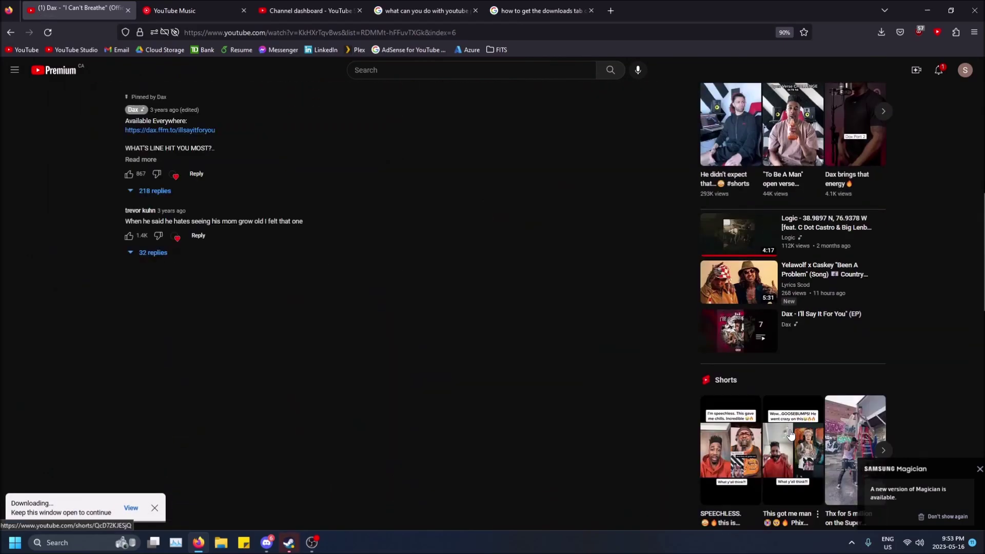
{"action": "scroll", "coordinate": [789, 429], "scroll_direction": "down", "scroll_amount": 5}
{"action": "scroll", "coordinate": [789, 429], "scroll_direction": "down", "scroll_amount": 5}
{"action": "scroll", "coordinate": [789, 432], "scroll_direction": "down", "scroll_amount": 1}
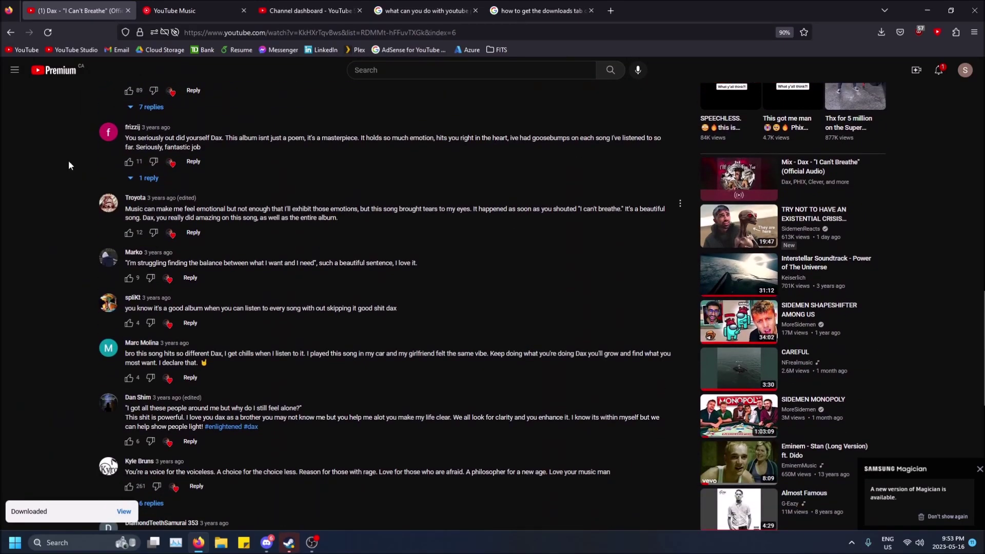
{"action": "scroll", "coordinate": [21, 84], "scroll_direction": "up", "scroll_amount": 8}
{"action": "scroll", "coordinate": [354, 252], "scroll_direction": "up", "scroll_amount": 8}
{"action": "scroll", "coordinate": [513, 307], "scroll_direction": "up", "scroll_amount": 2}
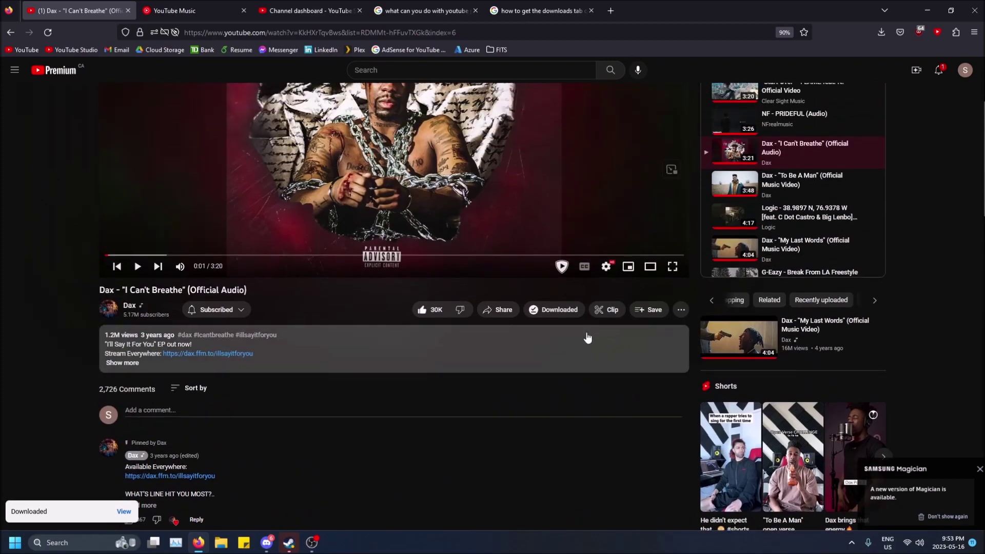
Go to the Downloads page from the navigation menu
{"action": "left_click", "coordinate": [14, 71]}
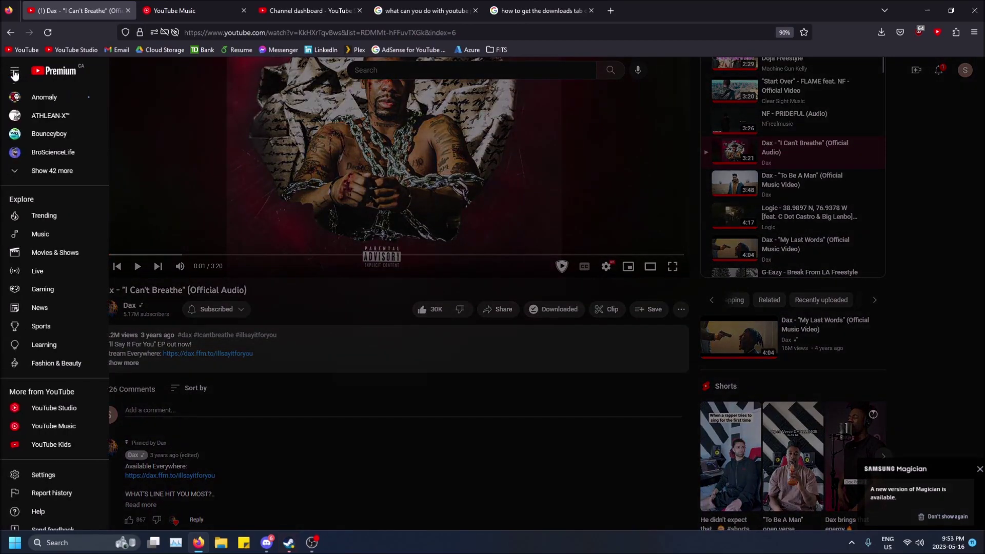
{"action": "scroll", "coordinate": [66, 243], "scroll_direction": "up", "scroll_amount": 5}
{"action": "left_click", "coordinate": [66, 235]}
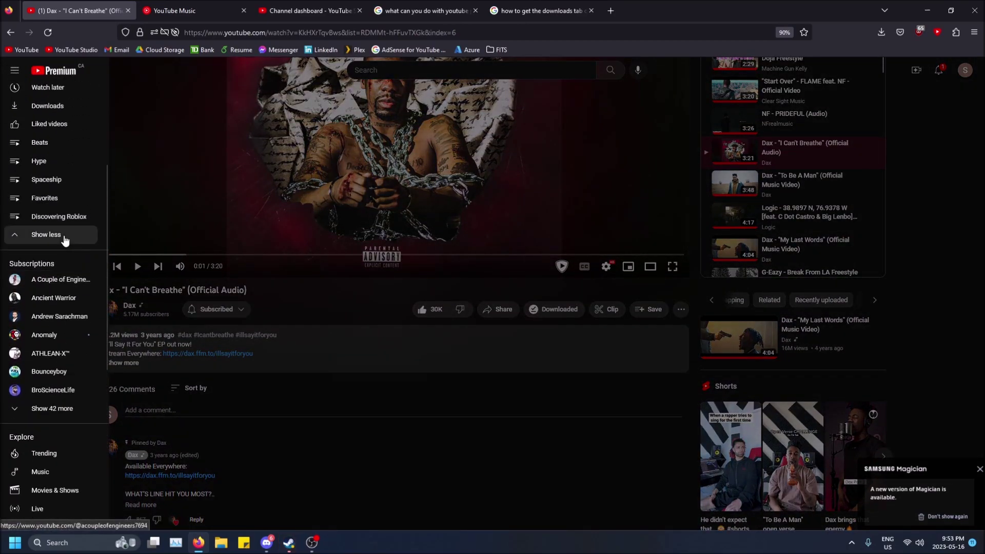
{"action": "scroll", "coordinate": [66, 237], "scroll_direction": "up", "scroll_amount": 3}
{"action": "scroll", "coordinate": [64, 236], "scroll_direction": "up", "scroll_amount": 2}
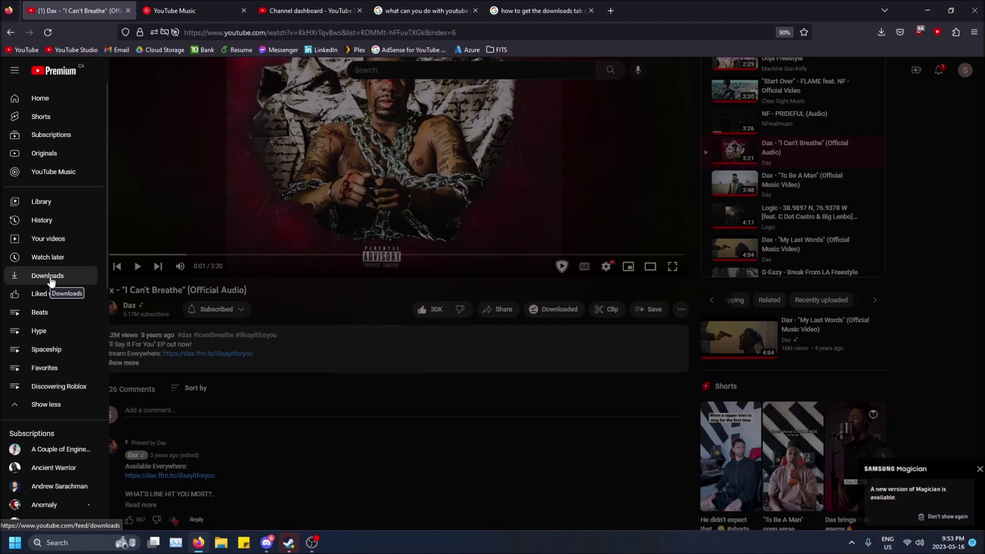
{"action": "left_click", "coordinate": [14, 70]}
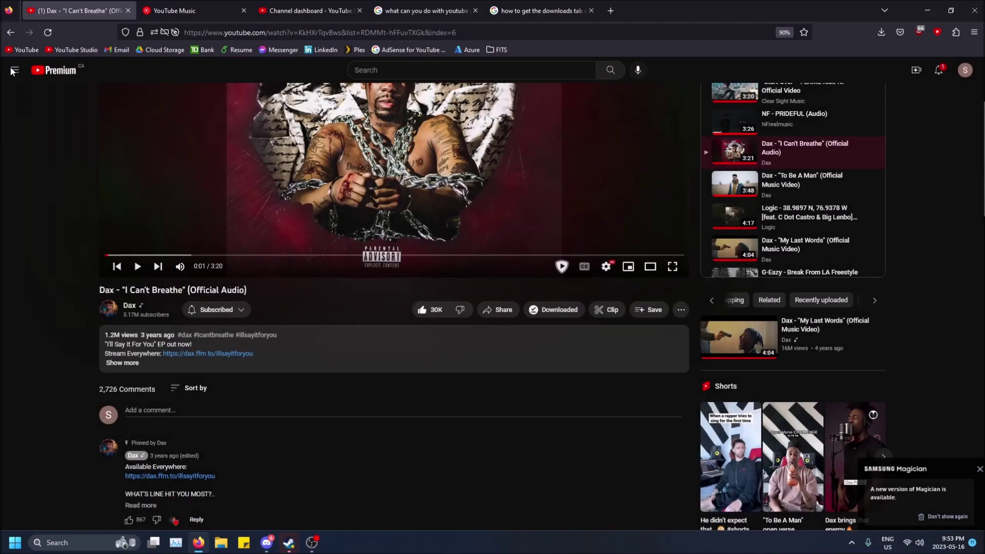
{"action": "left_click", "coordinate": [14, 70]}
{"action": "left_click", "coordinate": [35, 278]}
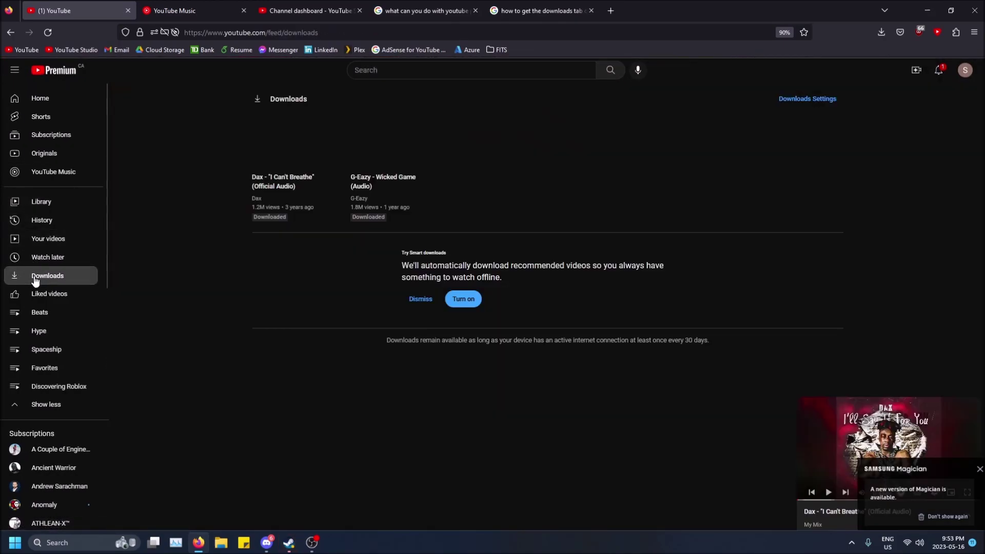
Dismiss the notification, highlight the 30-day note, then play and pause Wicked Game offline
{"action": "left_click", "coordinate": [979, 469]}
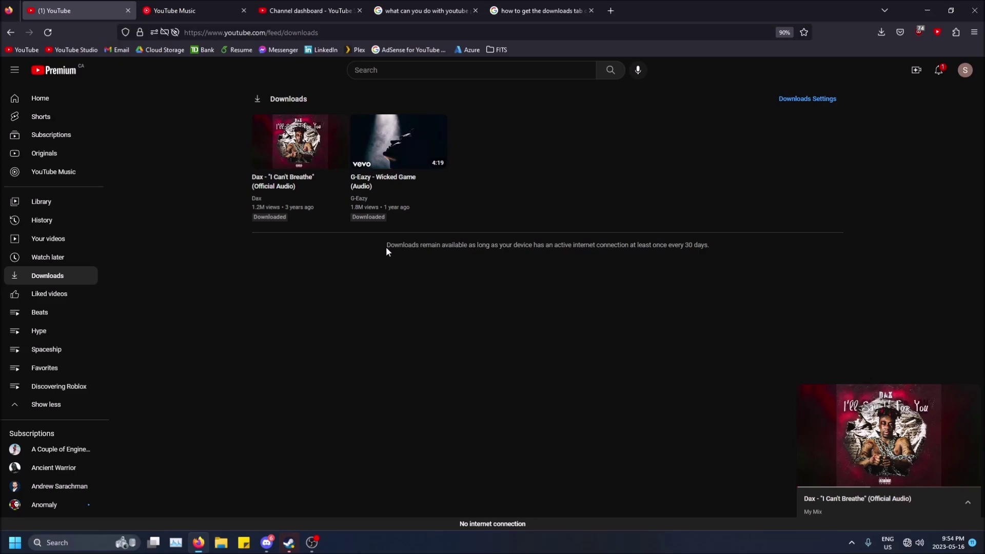
{"action": "left_click_drag", "start_coordinate": [386, 245], "coordinate": [502, 245]}
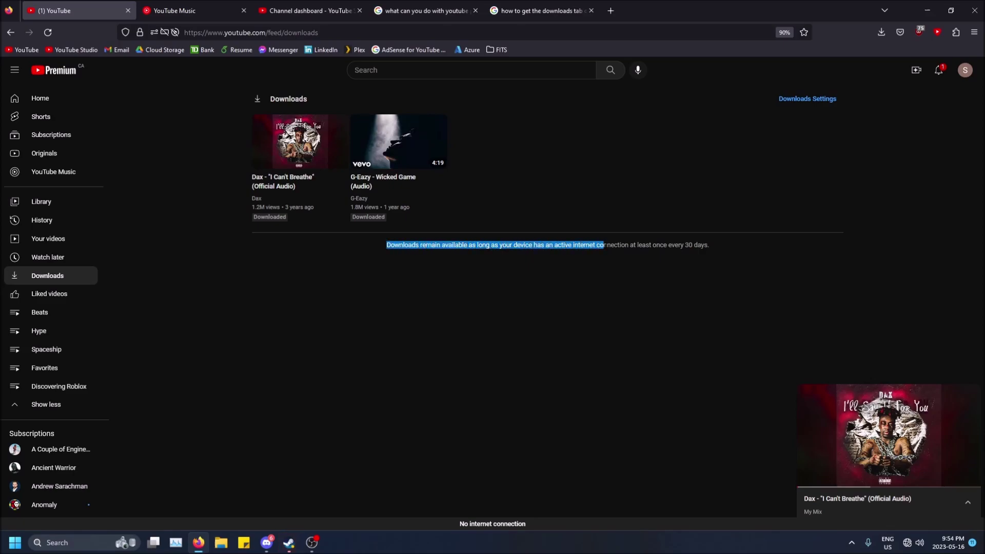
{"action": "left_click_drag", "start_coordinate": [502, 245], "coordinate": [643, 250]}
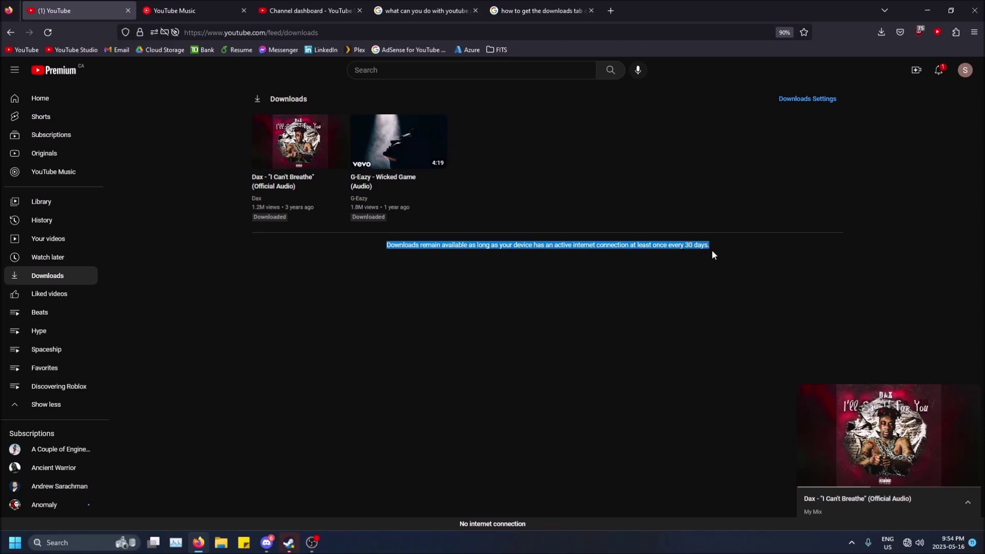
{"action": "left_click", "coordinate": [405, 144]}
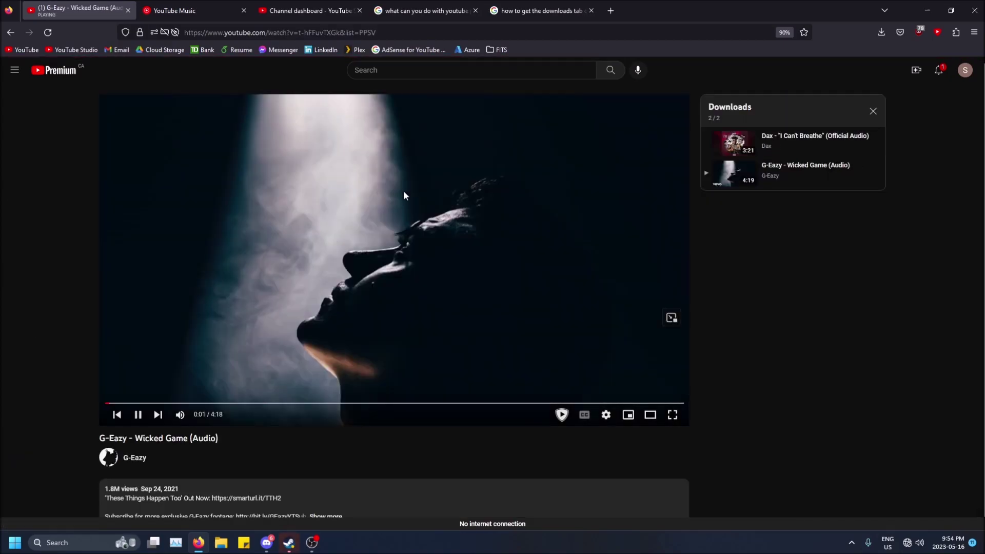
{"action": "left_click", "coordinate": [403, 192]}
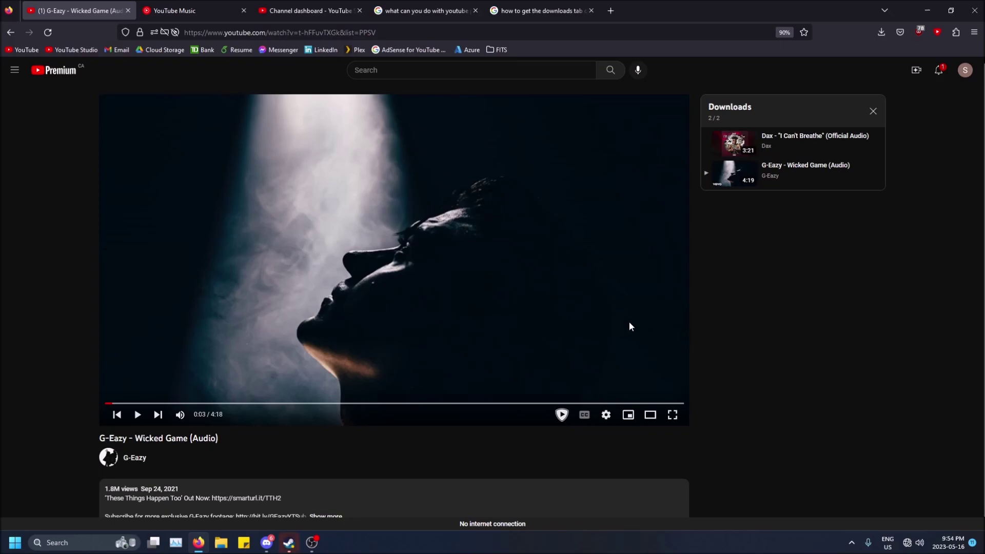
{"action": "left_click", "coordinate": [14, 70]}
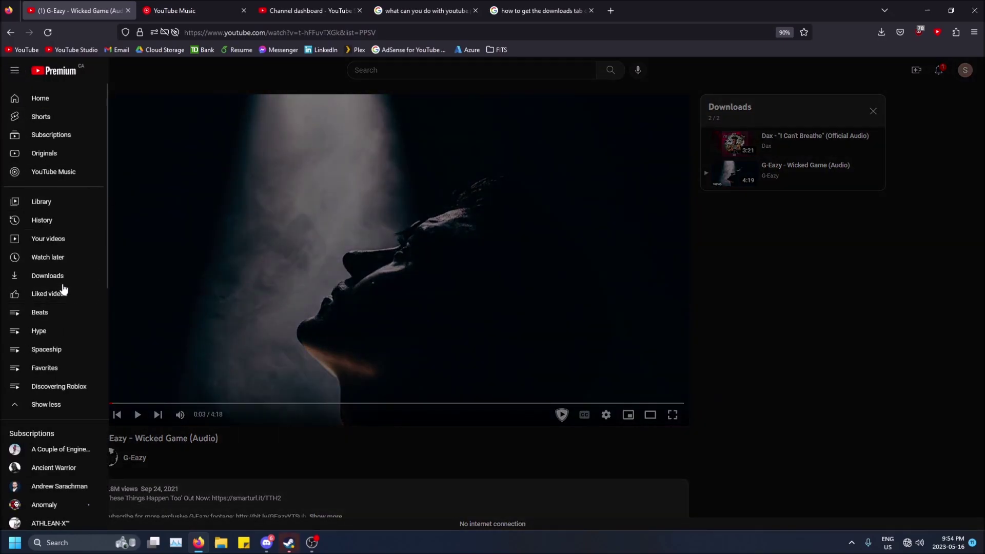
Remove Wicked Game and I Can't Breathe from downloads via each video's ⋮ menu
{"action": "left_click", "coordinate": [60, 277]}
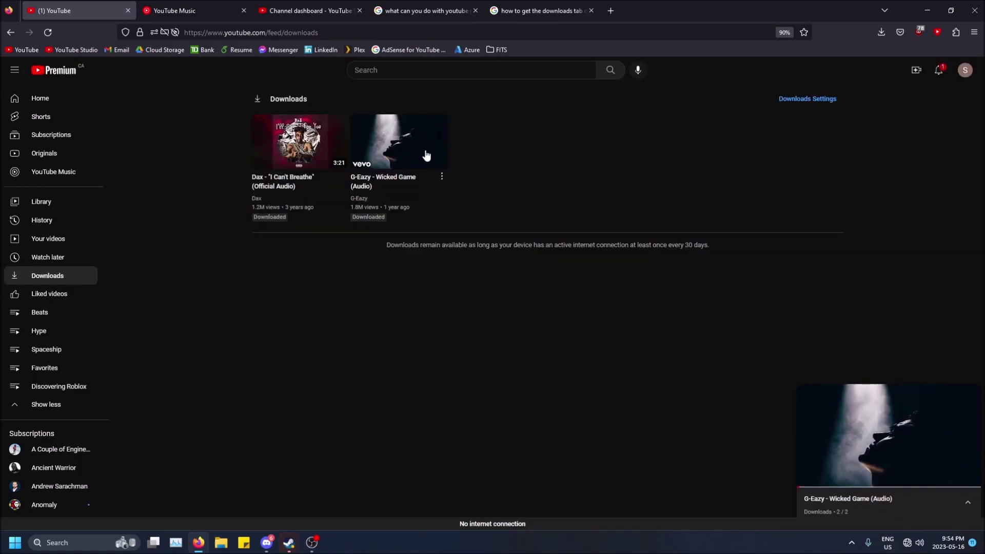
{"action": "left_click", "coordinate": [442, 178]}
{"action": "left_click", "coordinate": [452, 200]}
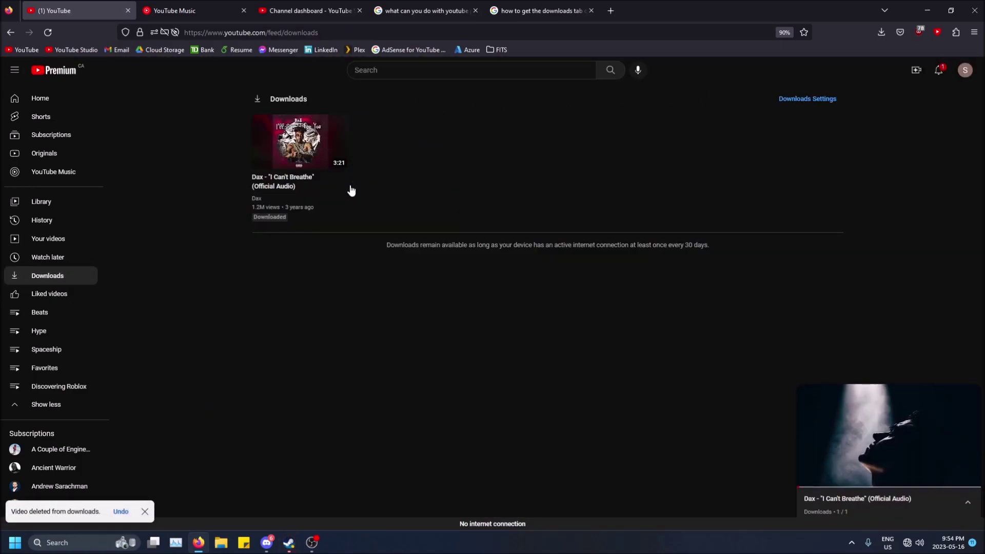
{"action": "left_click", "coordinate": [342, 177]}
{"action": "left_click", "coordinate": [347, 198]}
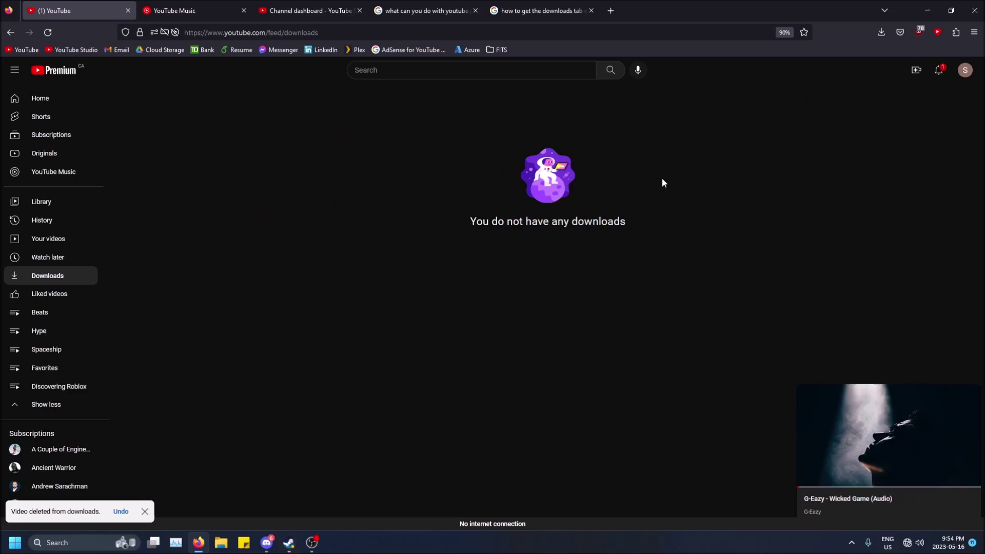